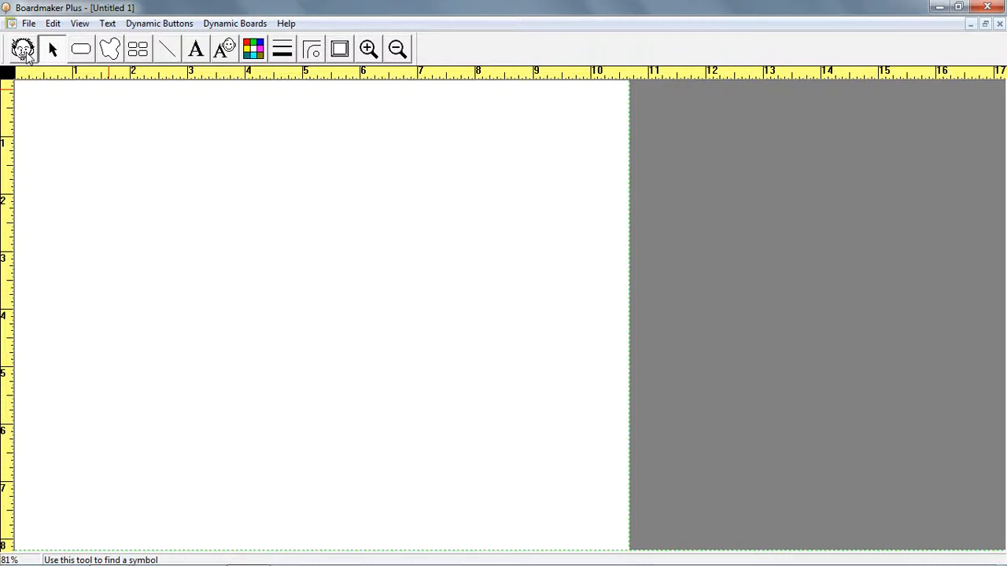
# - Open the Symbol Finder and display all symbols matching "computer" as thumbnails
pyautogui.click(22, 49)
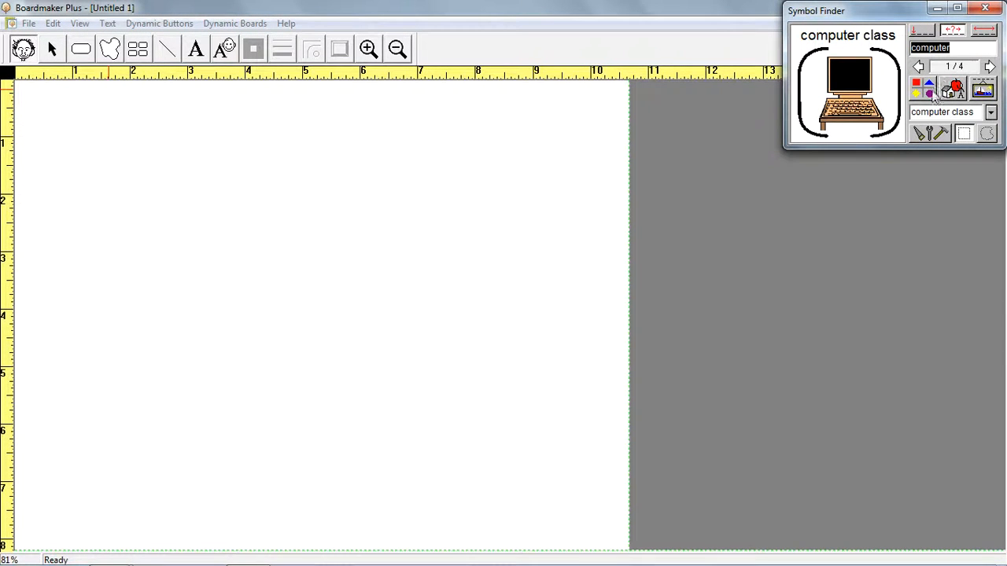
pyautogui.click(927, 92)
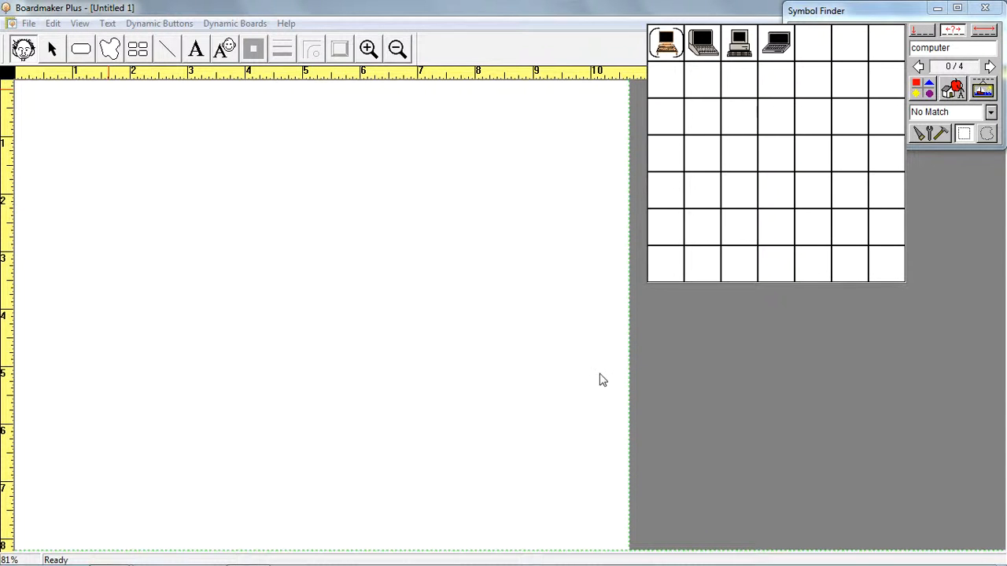
# - Switch to the Google Images page in Chrome and search for "laptop computer"
pyautogui.moveTo(247, 564)
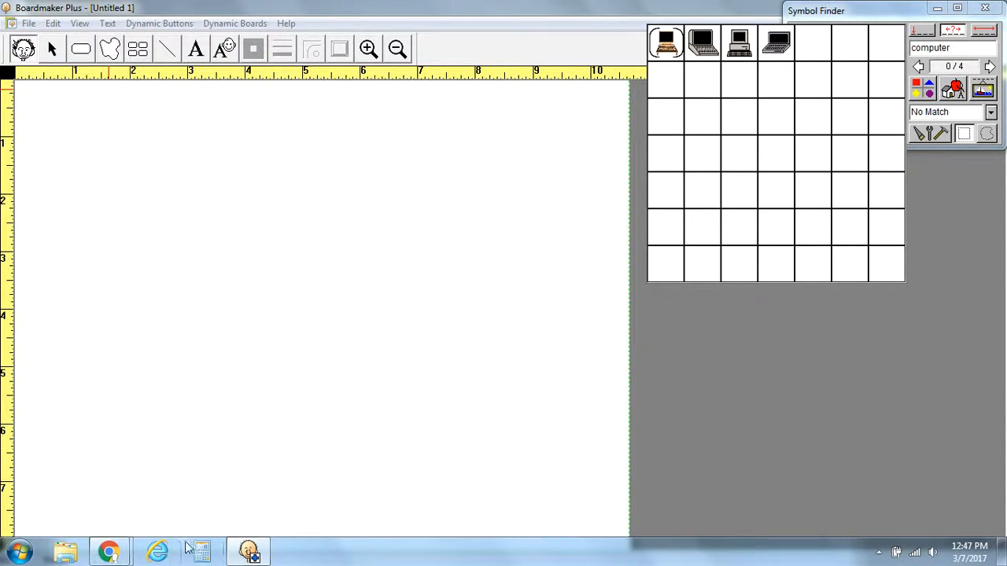
pyautogui.click(108, 553)
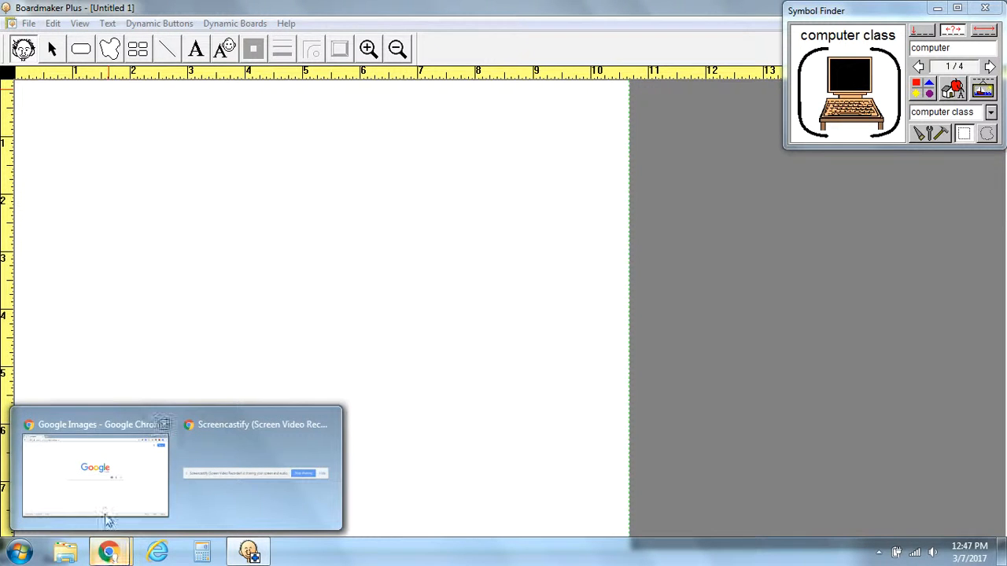
pyautogui.click(112, 473)
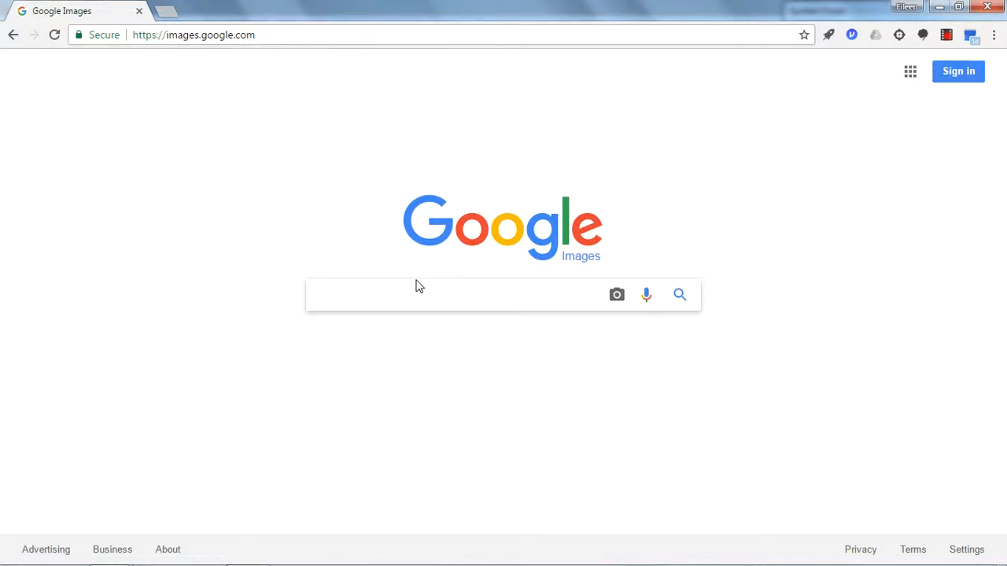
pyautogui.write('l')
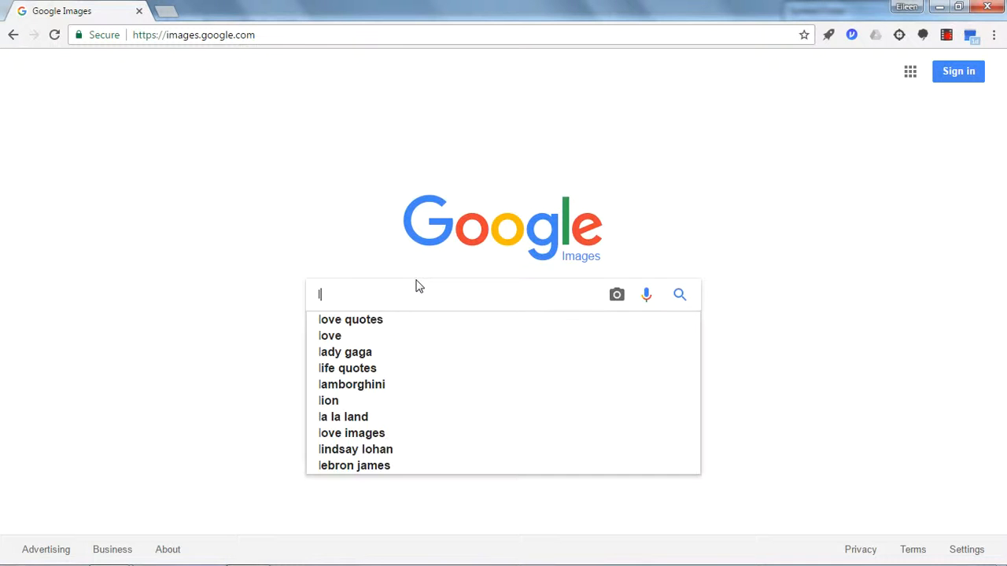
pyautogui.write('aptop com')
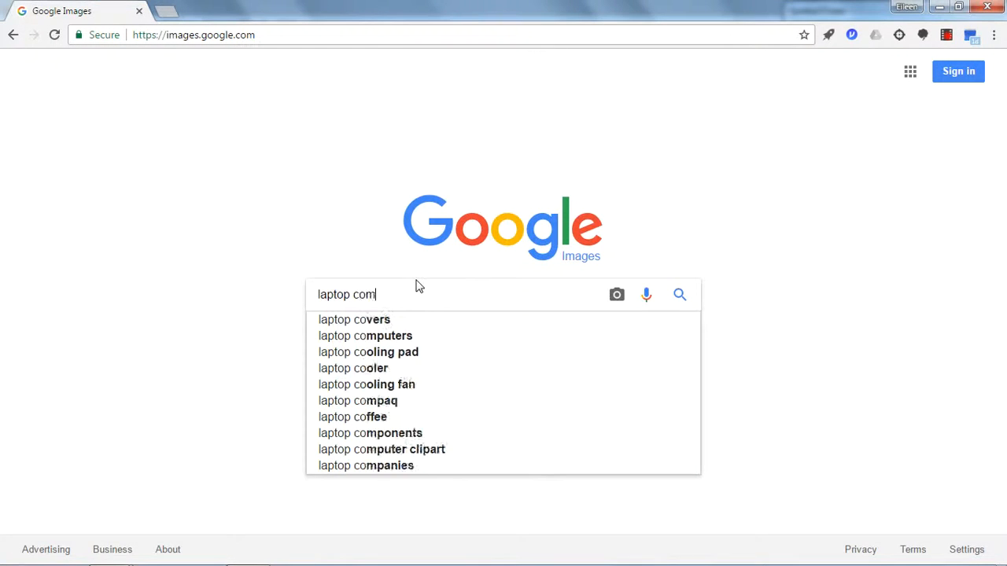
pyautogui.write('puter')
pyautogui.press('Return')
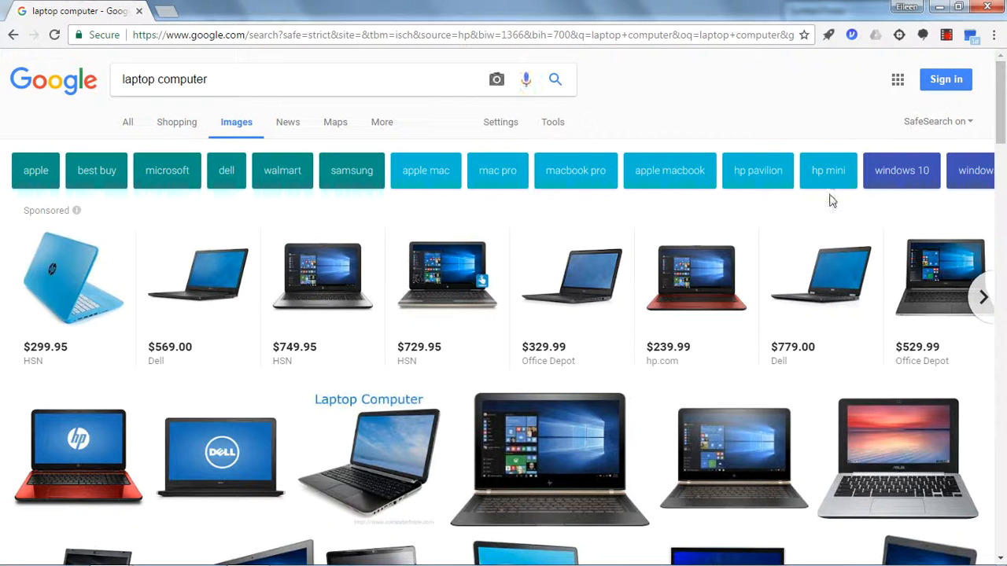
# - Browse the image results and copy the picture of the angled black laptop with a blue desktop screen
pyautogui.moveTo(1001, 111); pyautogui.dragTo(983, 368)
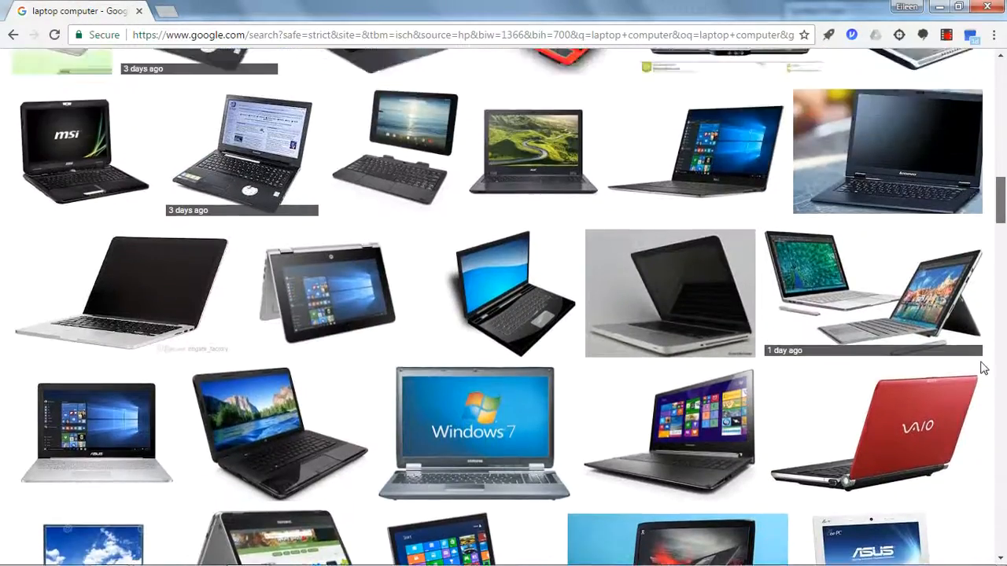
pyautogui.scroll(4, 983, 368)
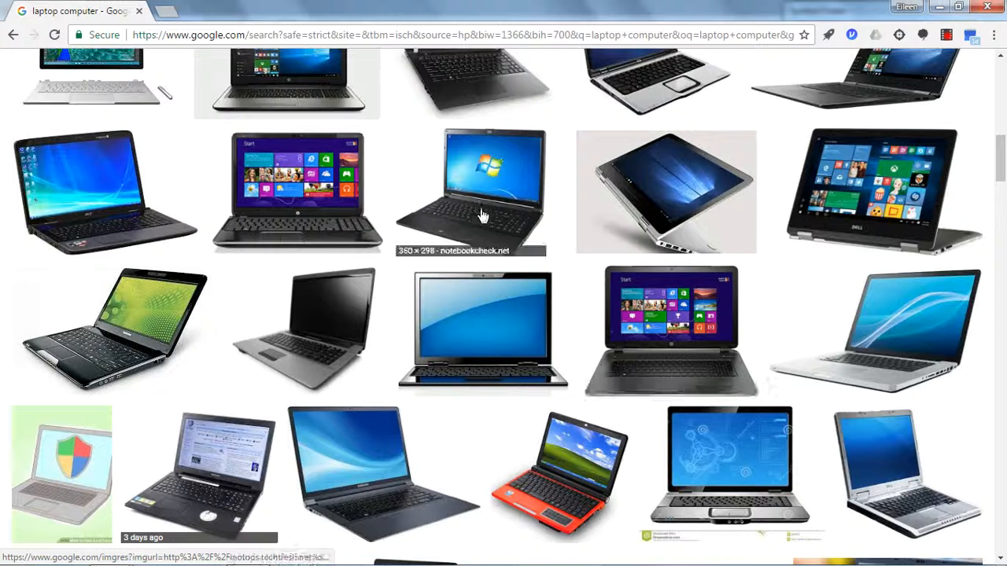
pyautogui.rightClick(77, 186)
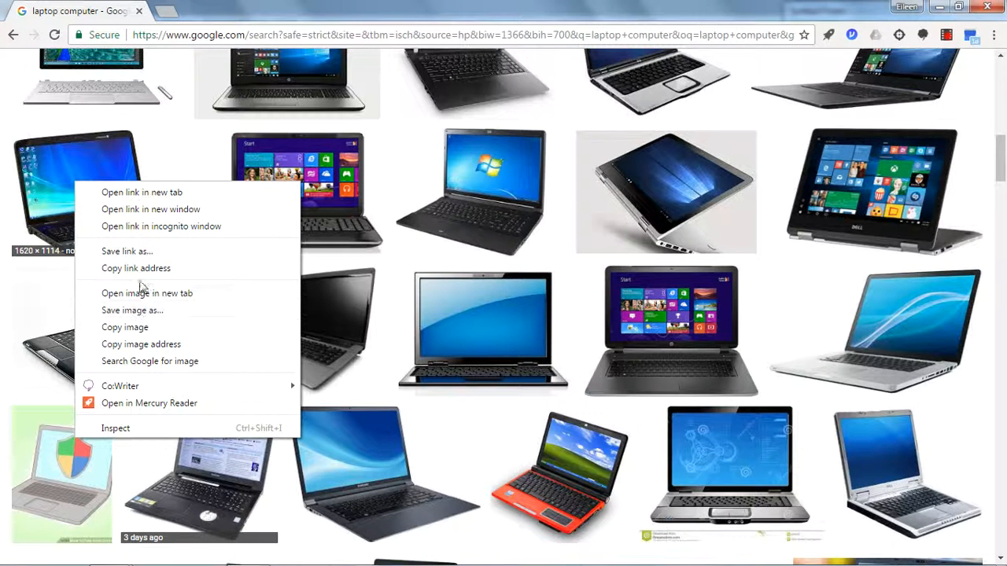
pyautogui.click(140, 329)
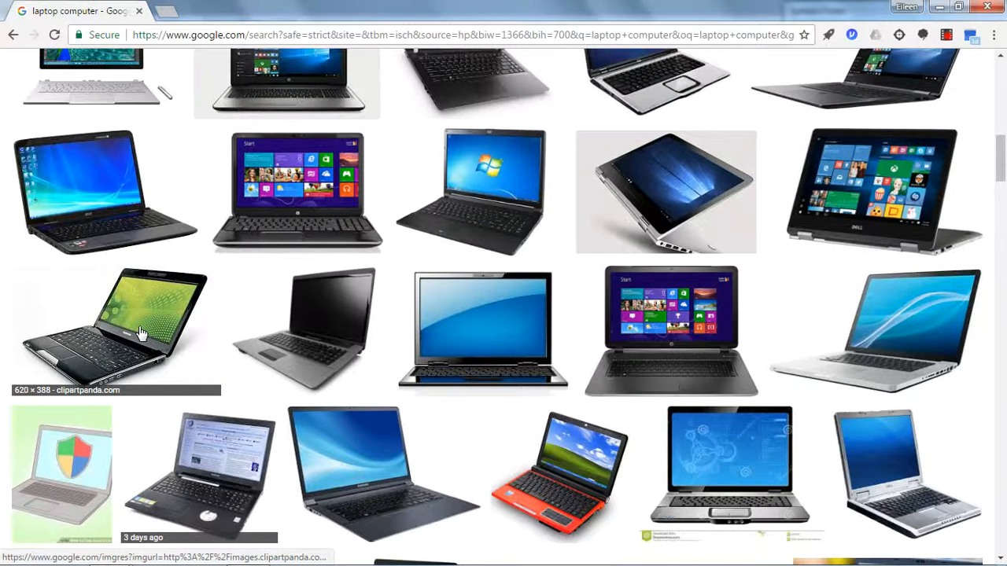
# - Switch back to Boardmaker Plus and paste the copied laptop picture into the Symbol Finder as a new symbol
pyautogui.moveTo(291, 561)
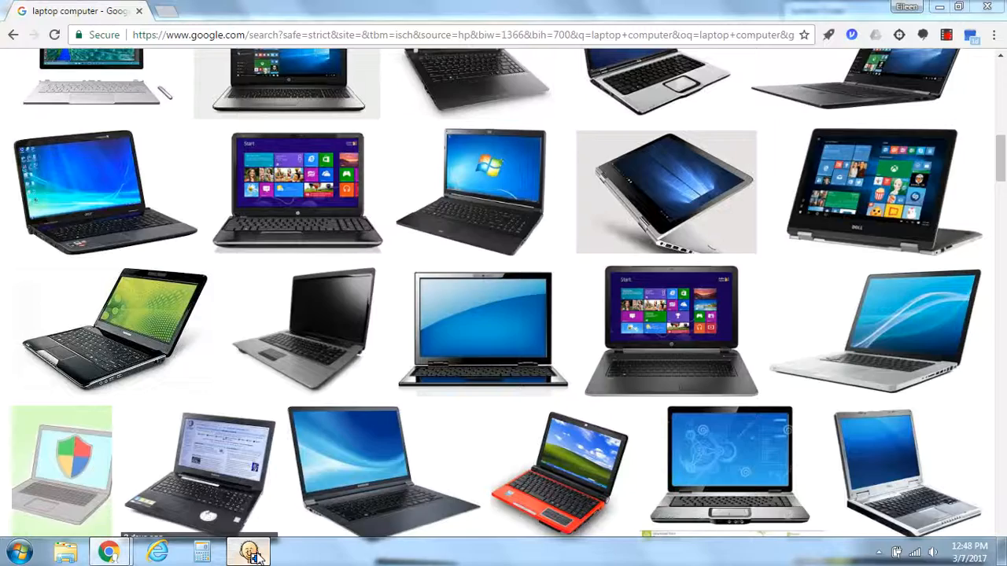
pyautogui.click(252, 551)
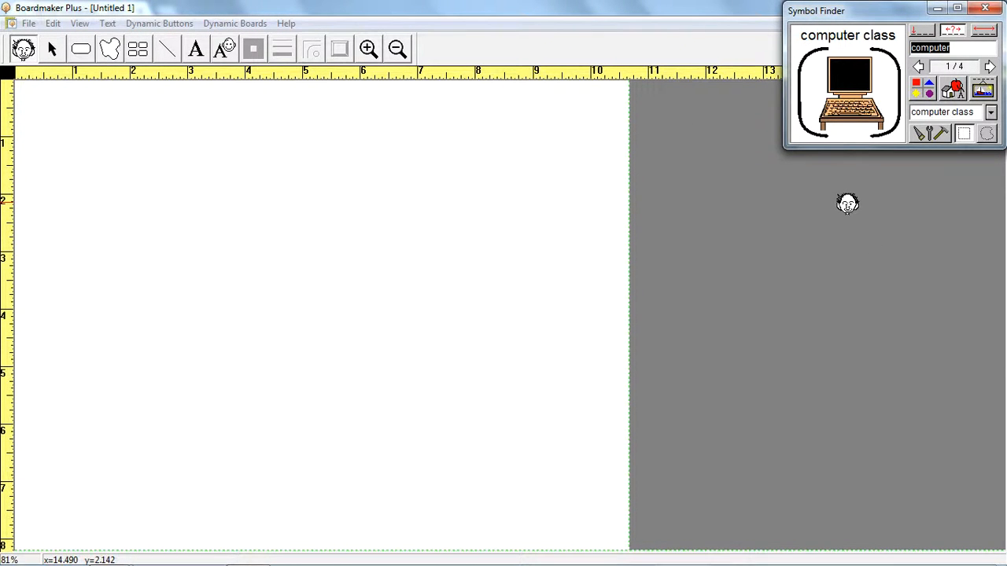
pyautogui.hotkey('ctrl', 'v')
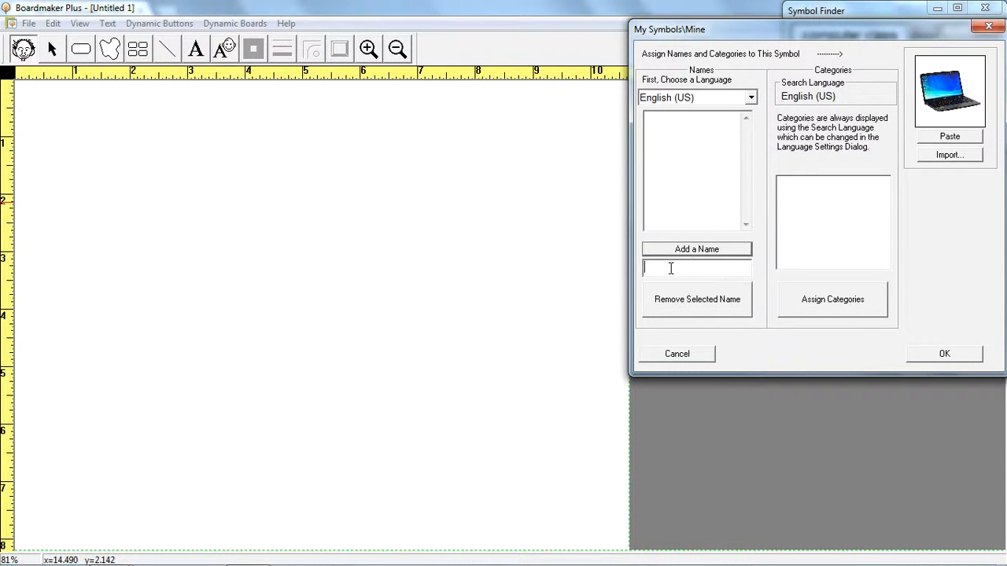
# - Add the names "laptop computer" and "Chromebook" to the new symbol
pyautogui.write('laptop computer')
pyautogui.click(699, 250)
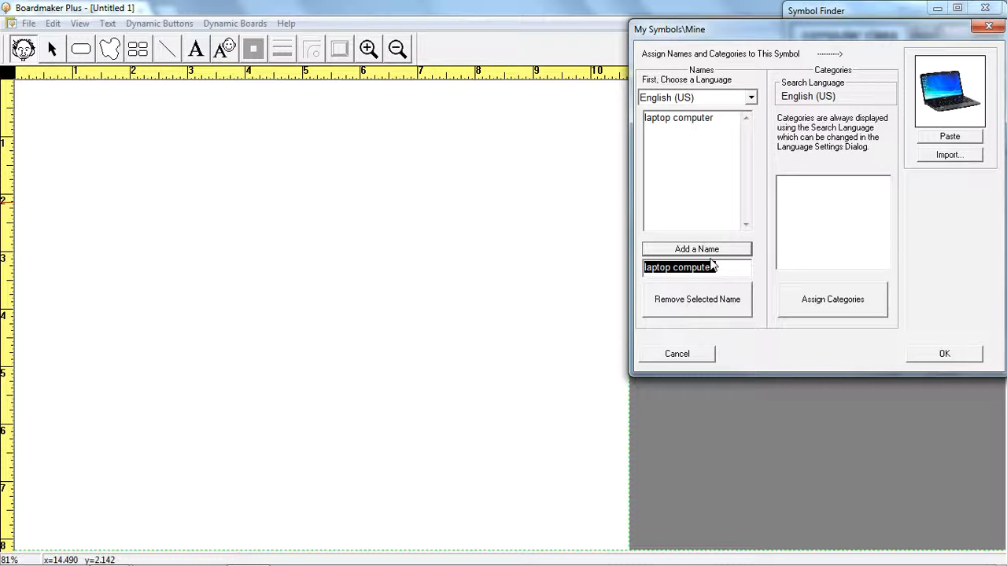
pyautogui.write('Chromebook')
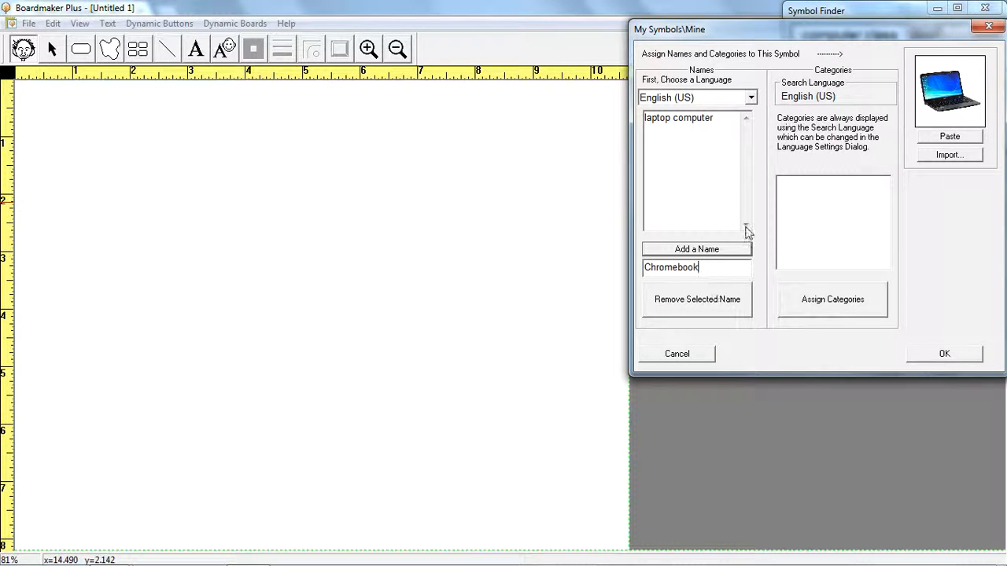
pyautogui.click(730, 250)
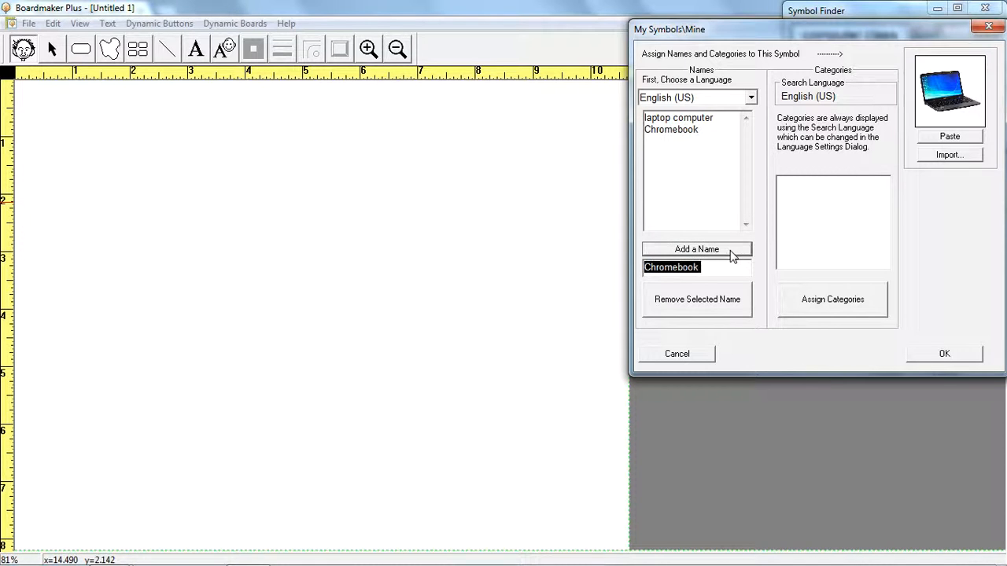
# - Assign the categories Computer, Other Home and Other School to the symbol and save it
pyautogui.click(848, 305)
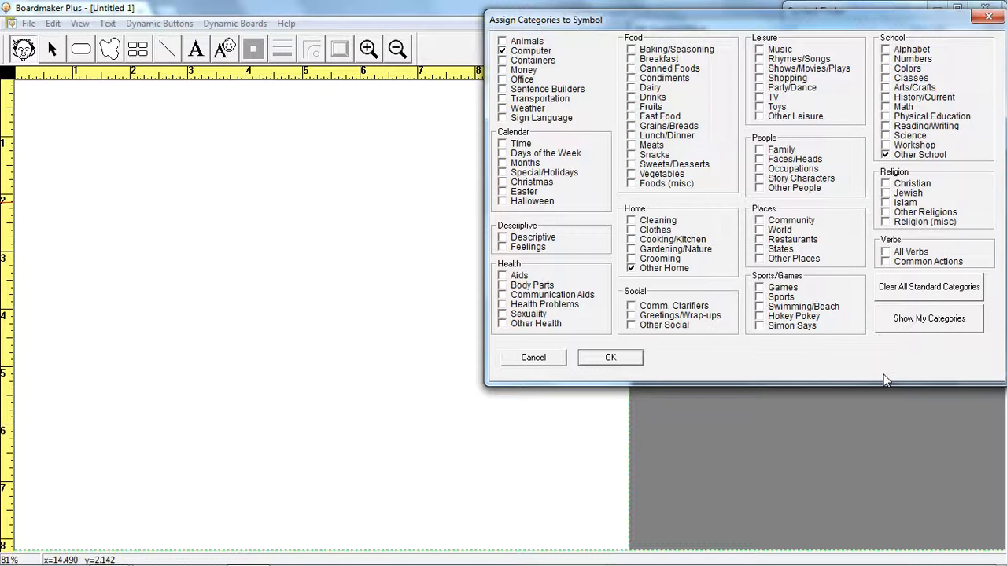
pyautogui.click(621, 358)
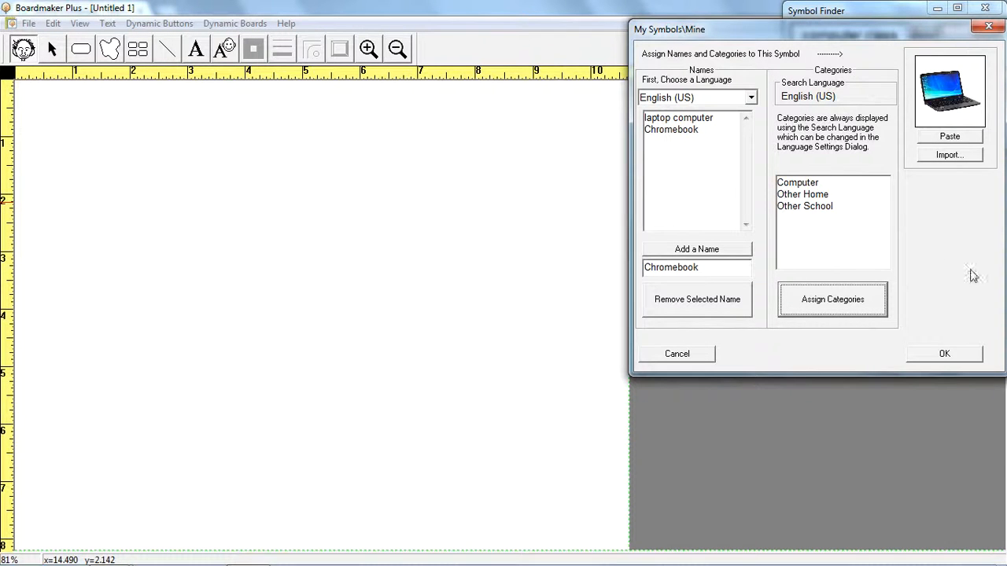
pyautogui.click(945, 355)
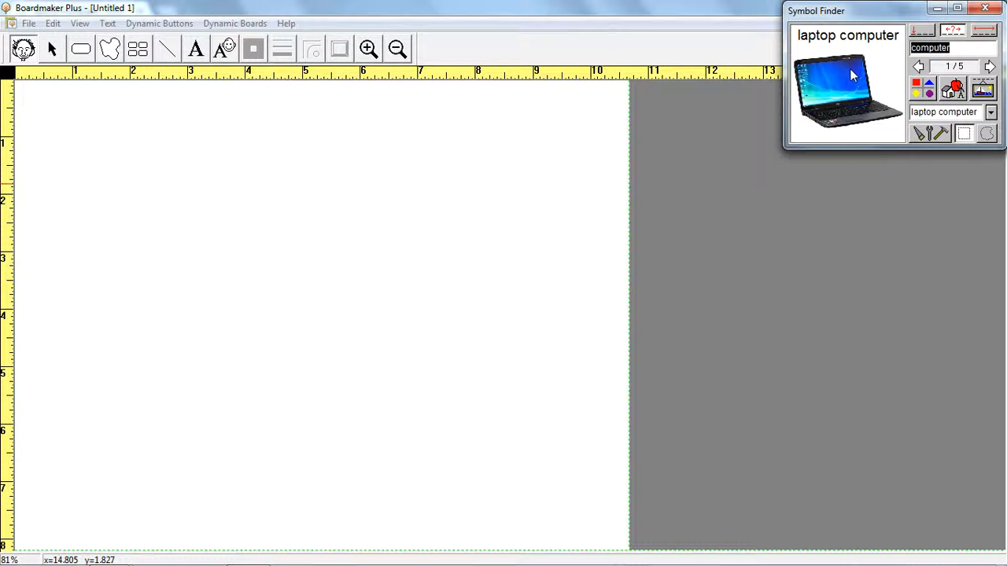
# - Show the computer symbols as thumbnails and place the laptop computer symbol in the page's upper-left corner
pyautogui.click(925, 92)
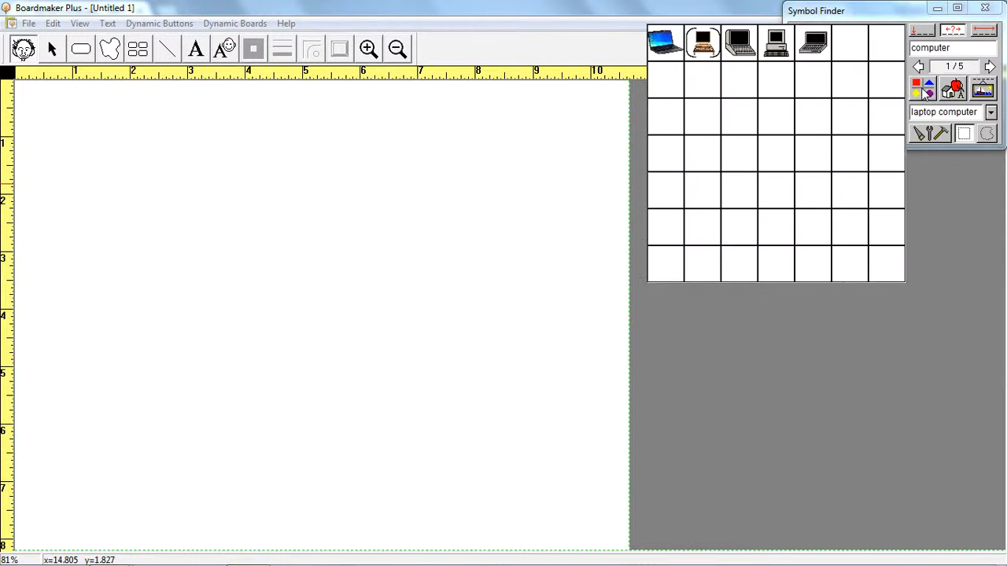
pyautogui.click(671, 56)
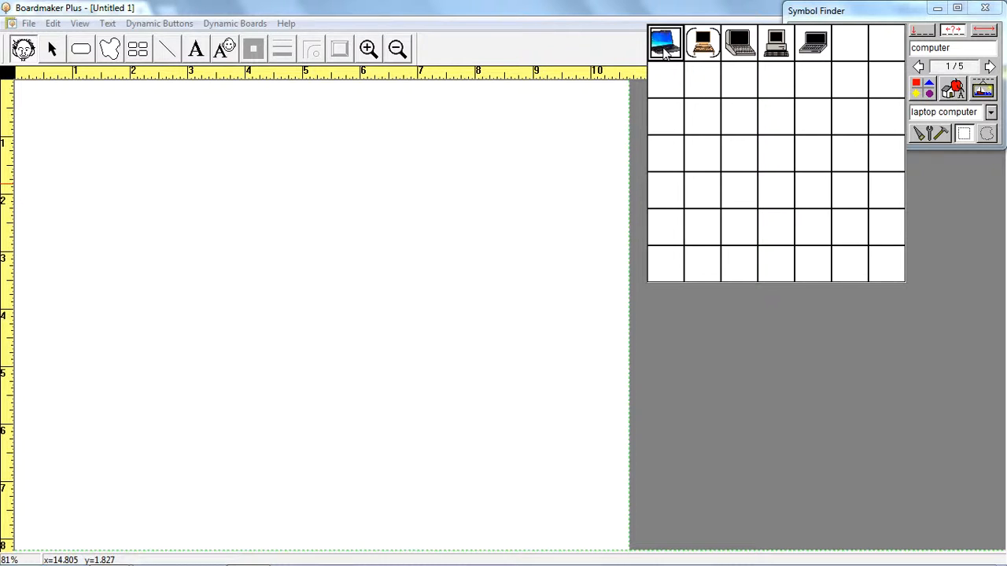
pyautogui.click(740, 203)
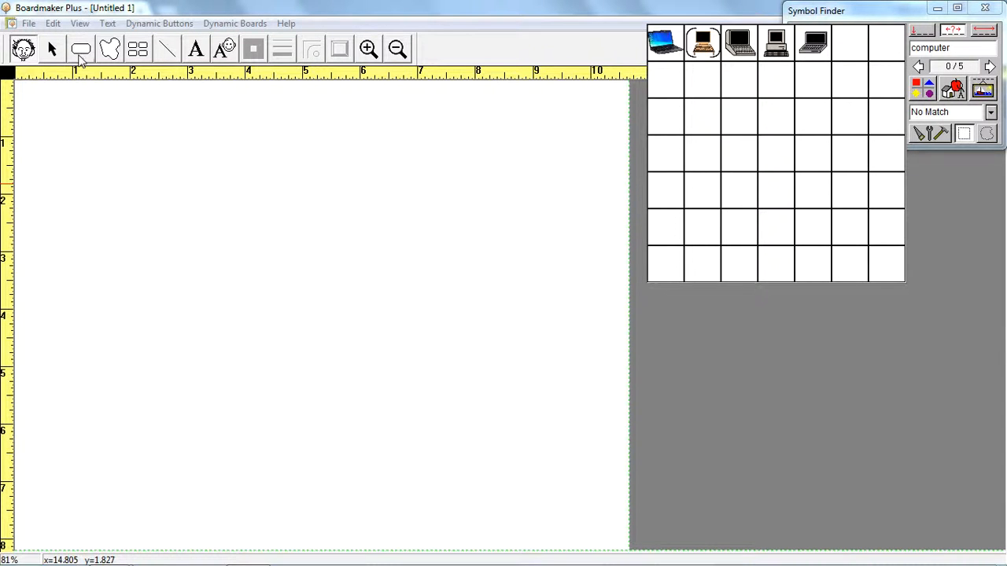
pyautogui.moveTo(46, 101); pyautogui.dragTo(48, 146)
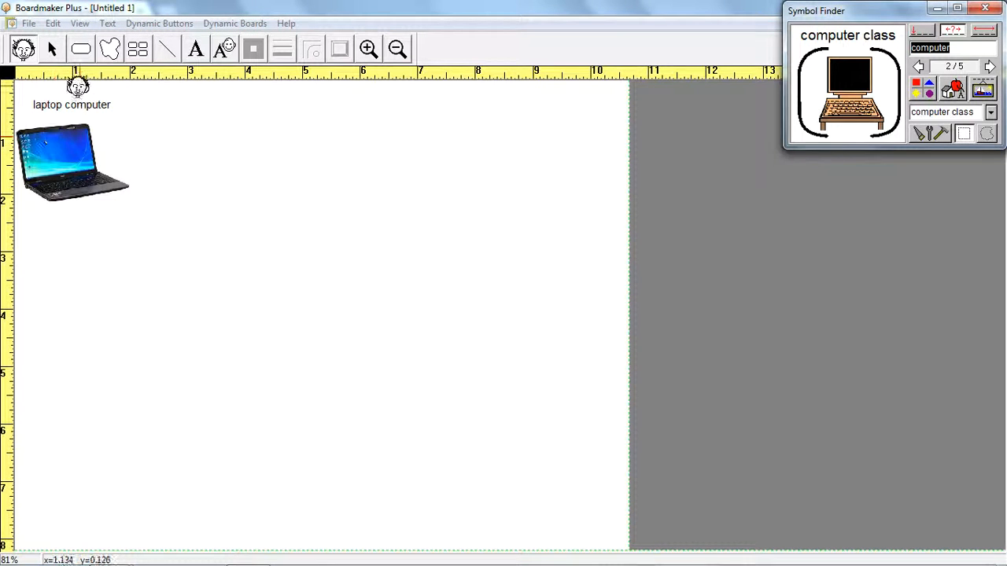
# - Delete the loose laptop picture and its "laptop computer" label from the page
pyautogui.click(52, 49)
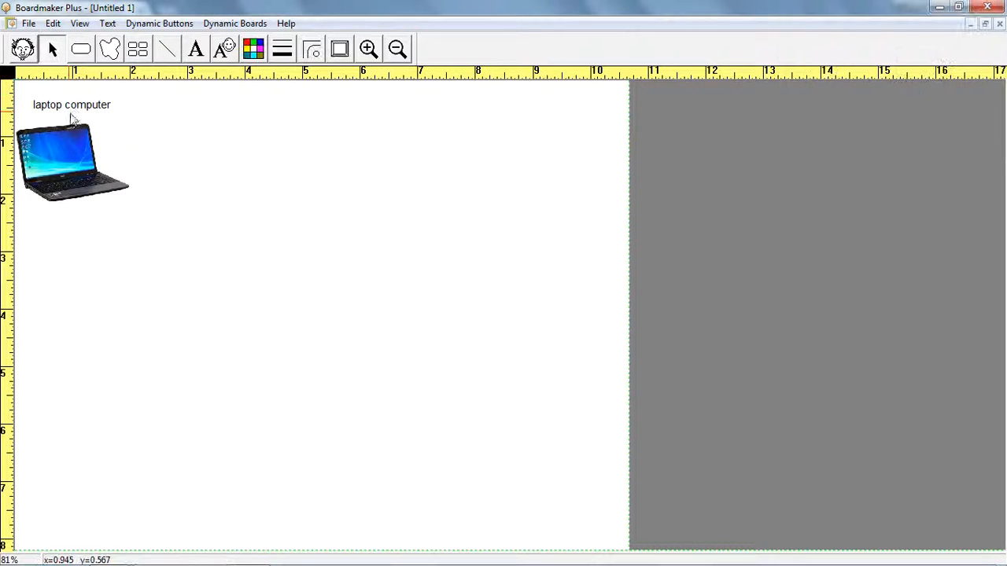
pyautogui.click(70, 150)
pyautogui.press('Delete')
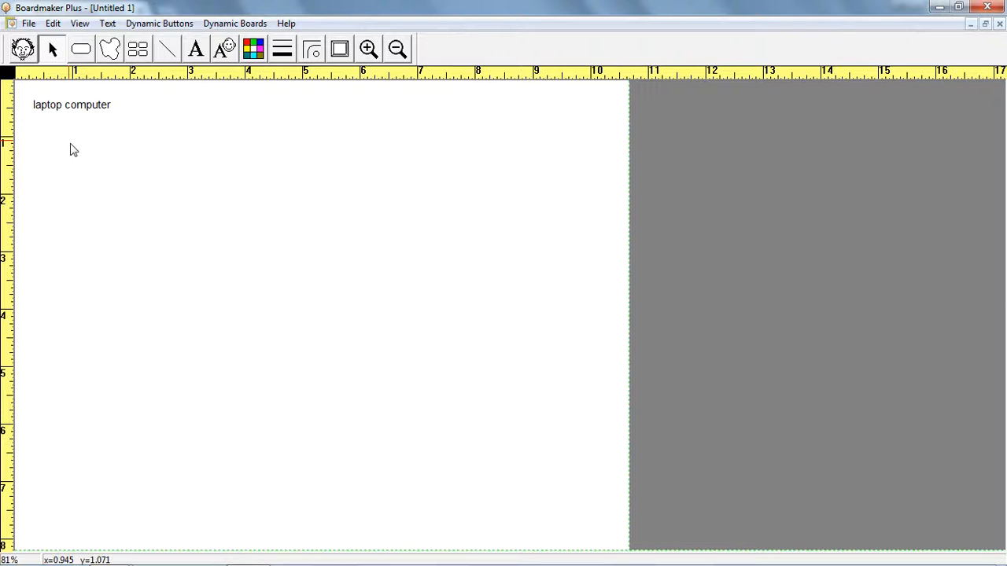
pyautogui.click(71, 105)
pyautogui.press('Delete')
# - Draw a button about 3.6 by 2.7 inches near the page's upper-left corner and fill it with the laptop computer symbol, searching for "lap"
pyautogui.click(81, 48)
pyautogui.moveTo(47, 113); pyautogui.dragTo(257, 268)
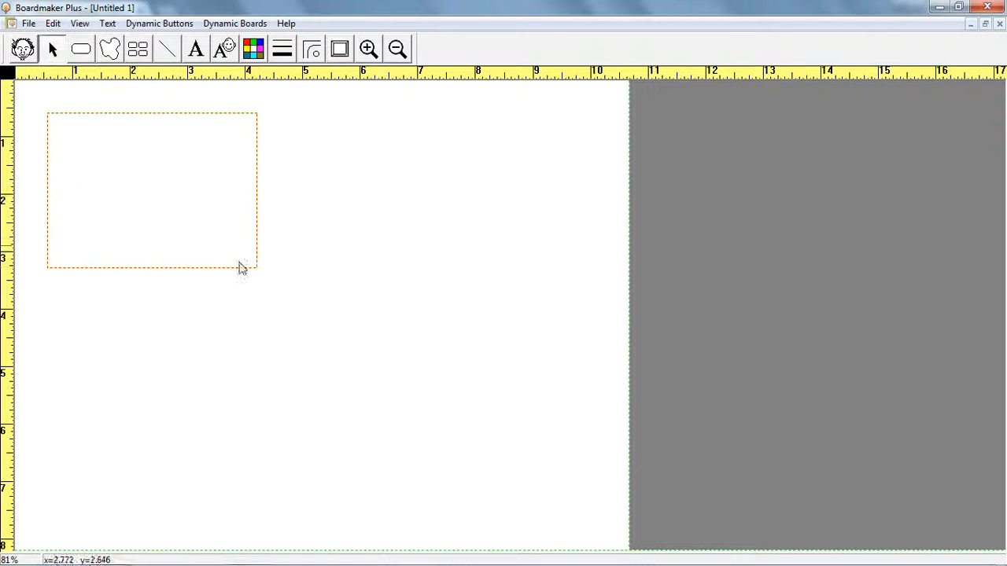
pyautogui.click(24, 50)
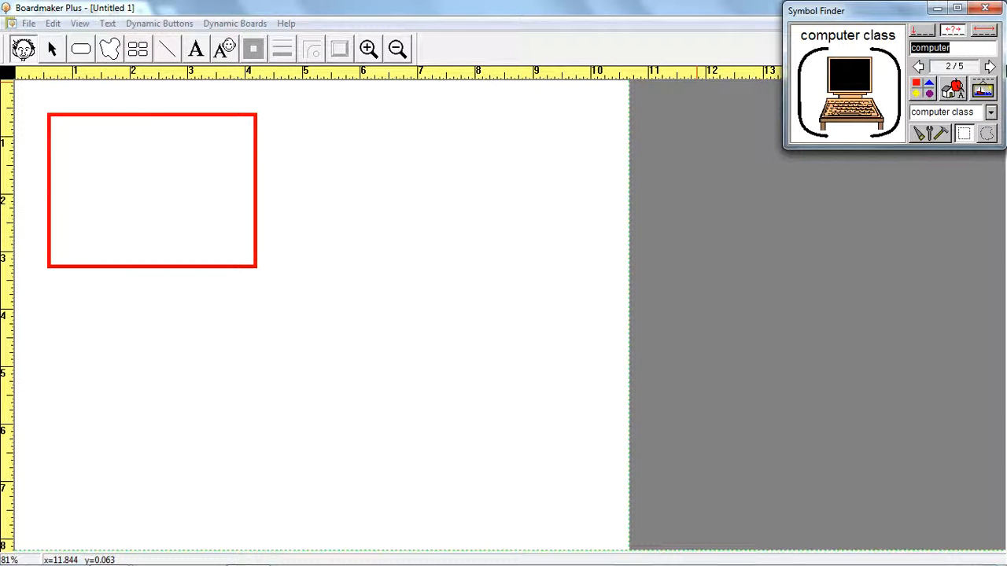
pyautogui.write('lap')
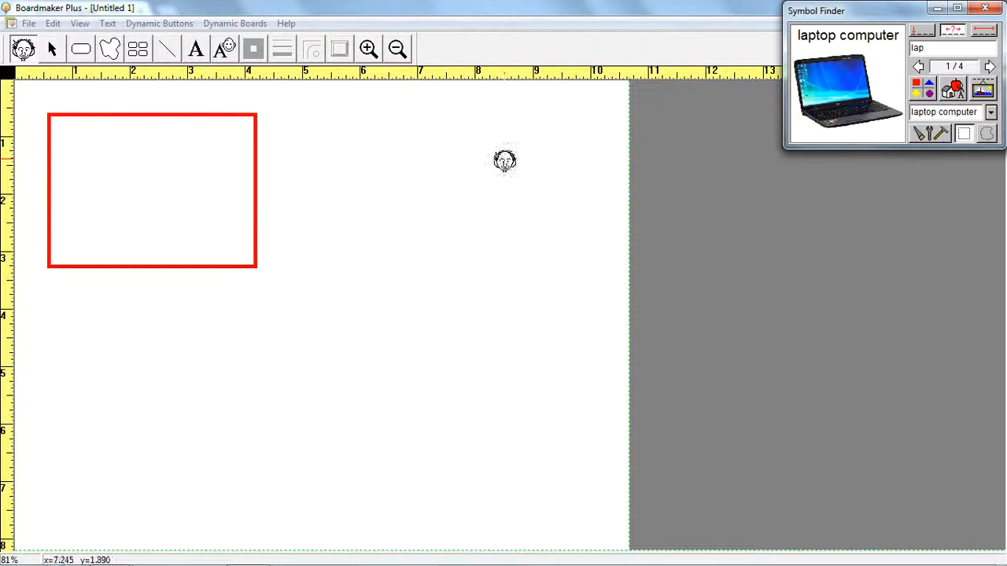
pyautogui.click(126, 179)
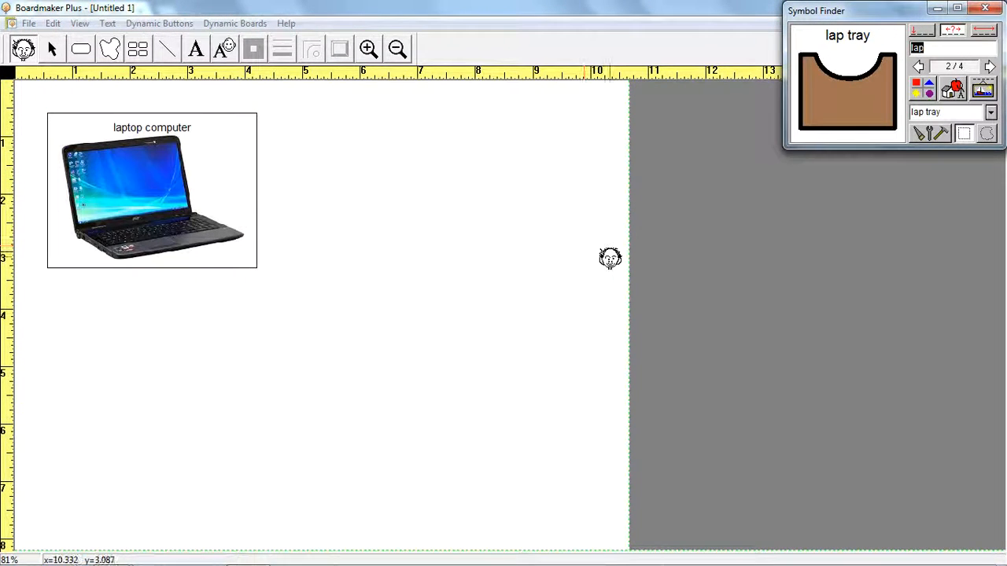